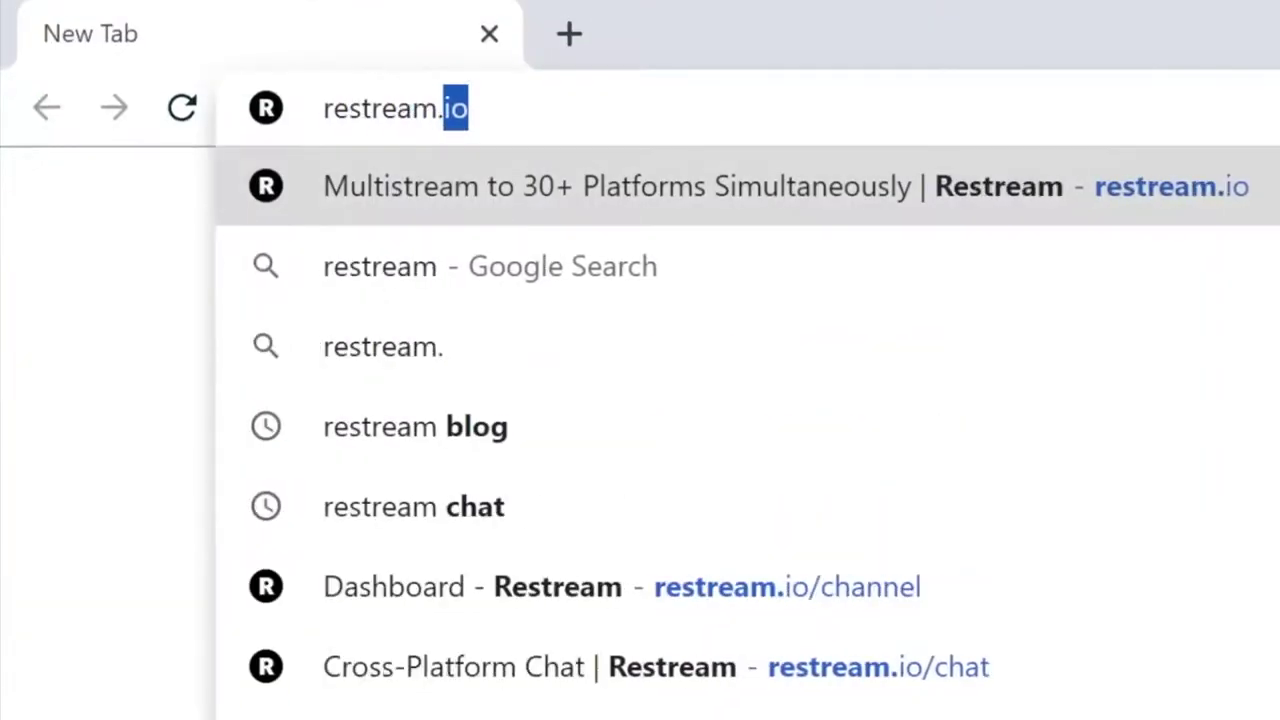
- Create a free account on restream.io with an e-mail address and password
type("io")
key("Return")
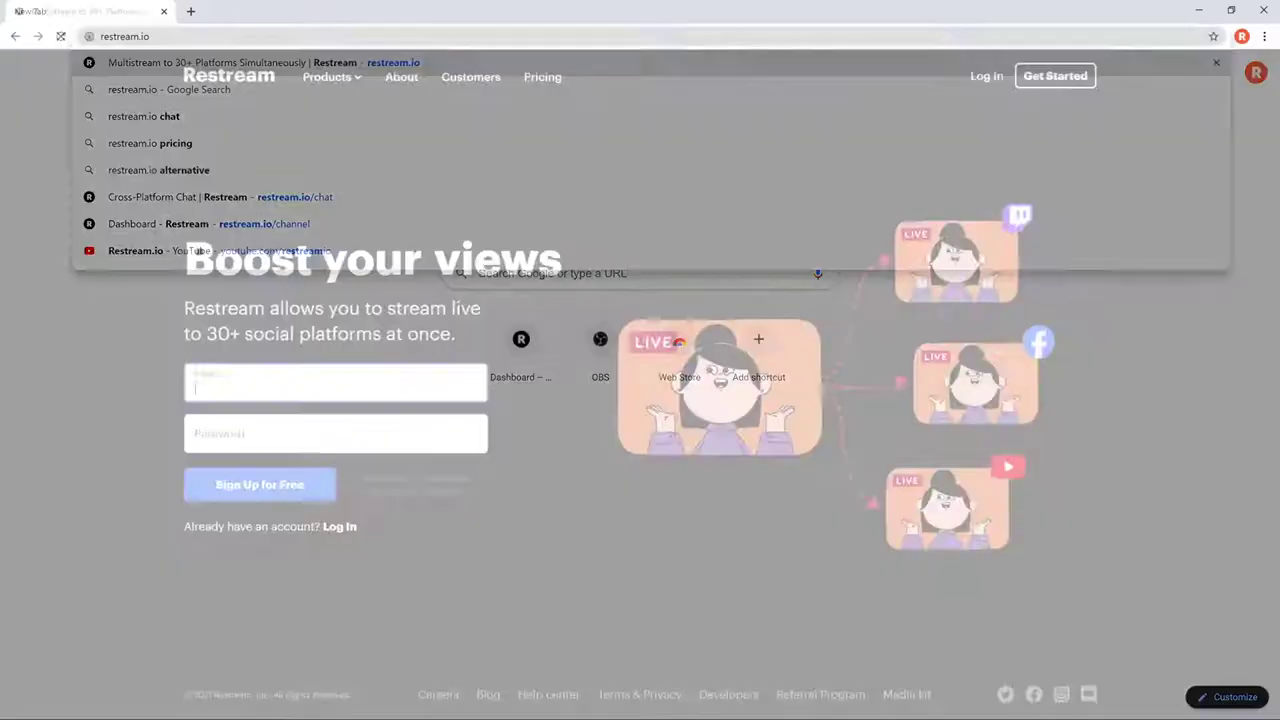
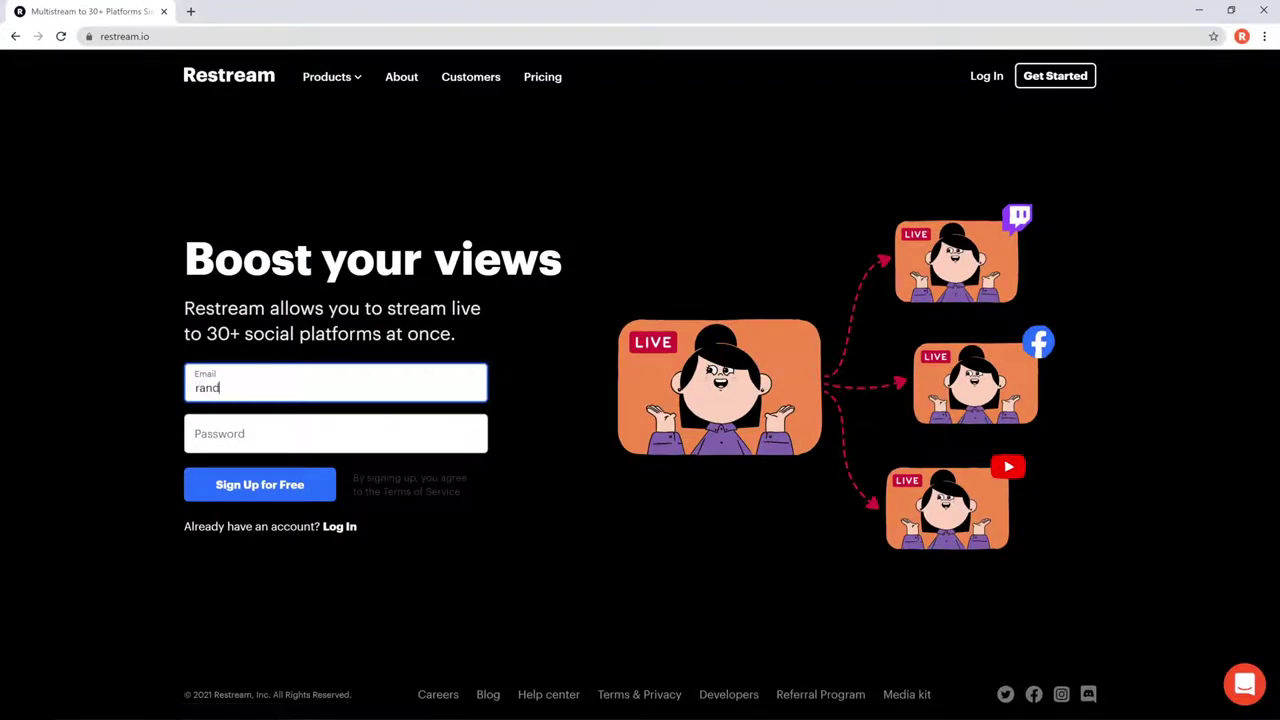
key("Tab")
type("password1234")
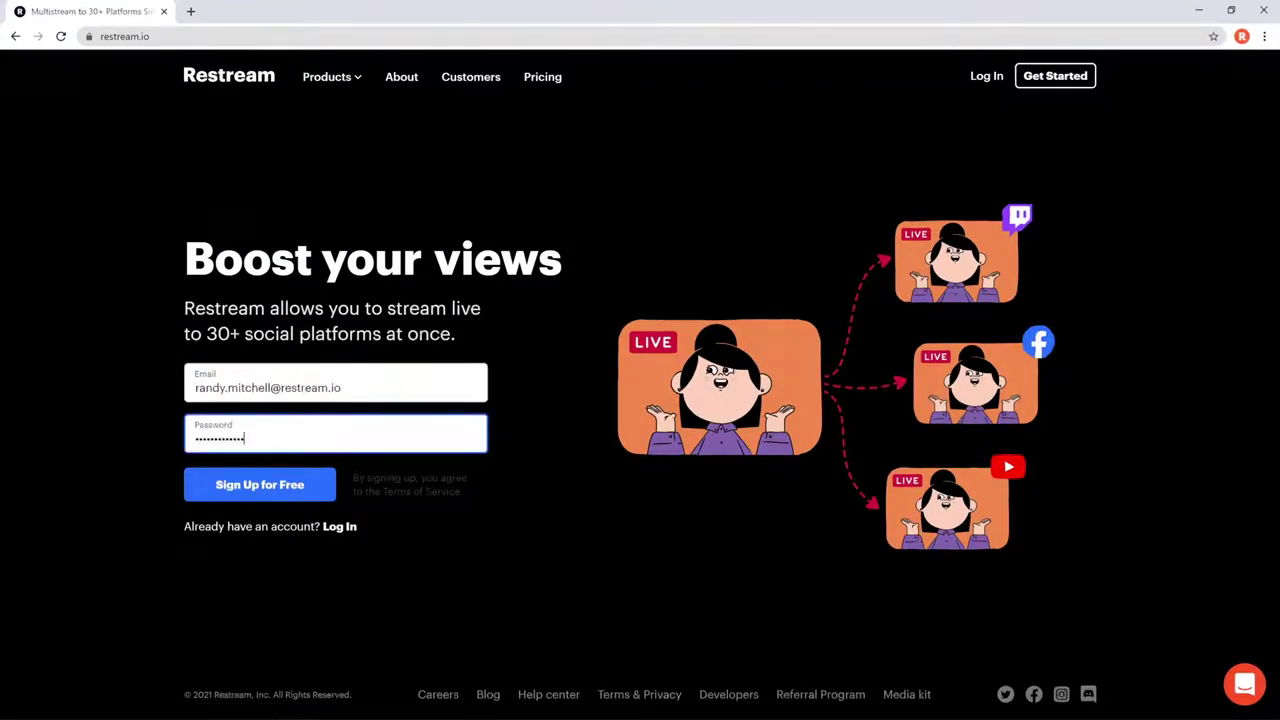
left_click(200, 498)
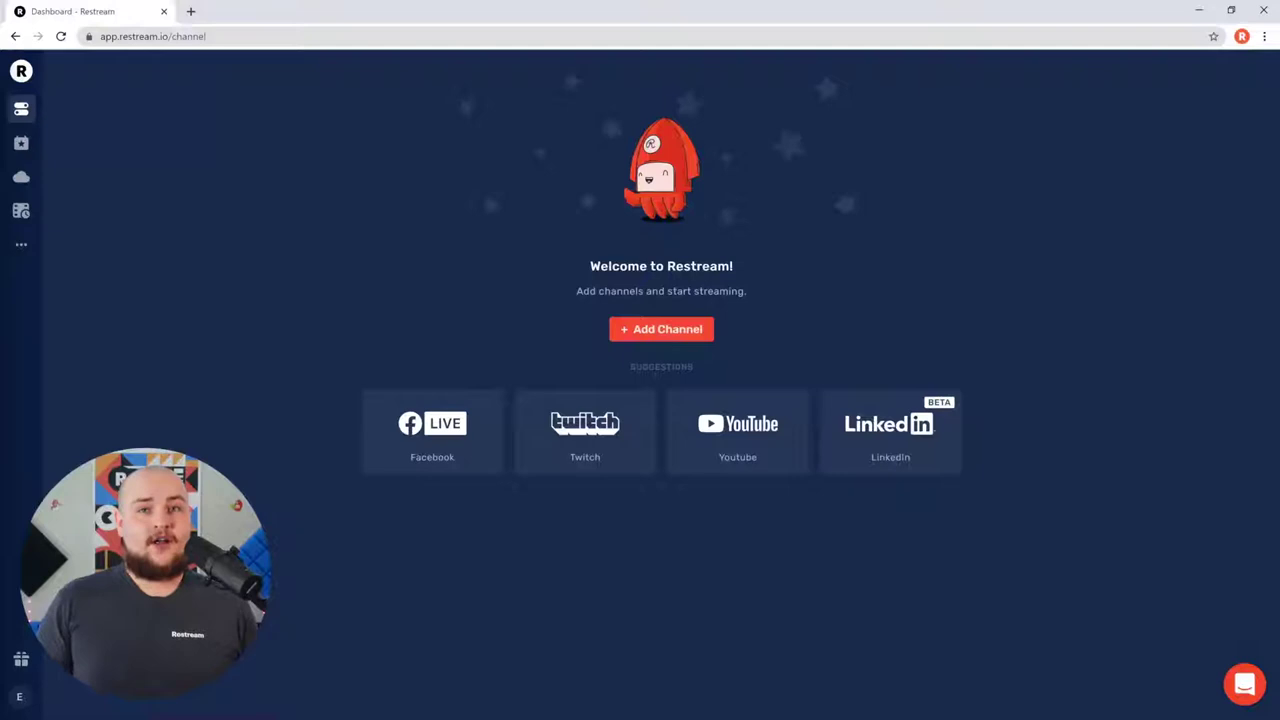
- Open Add Channel and browse the full platform grid, ending back at the top
left_click(645, 332)
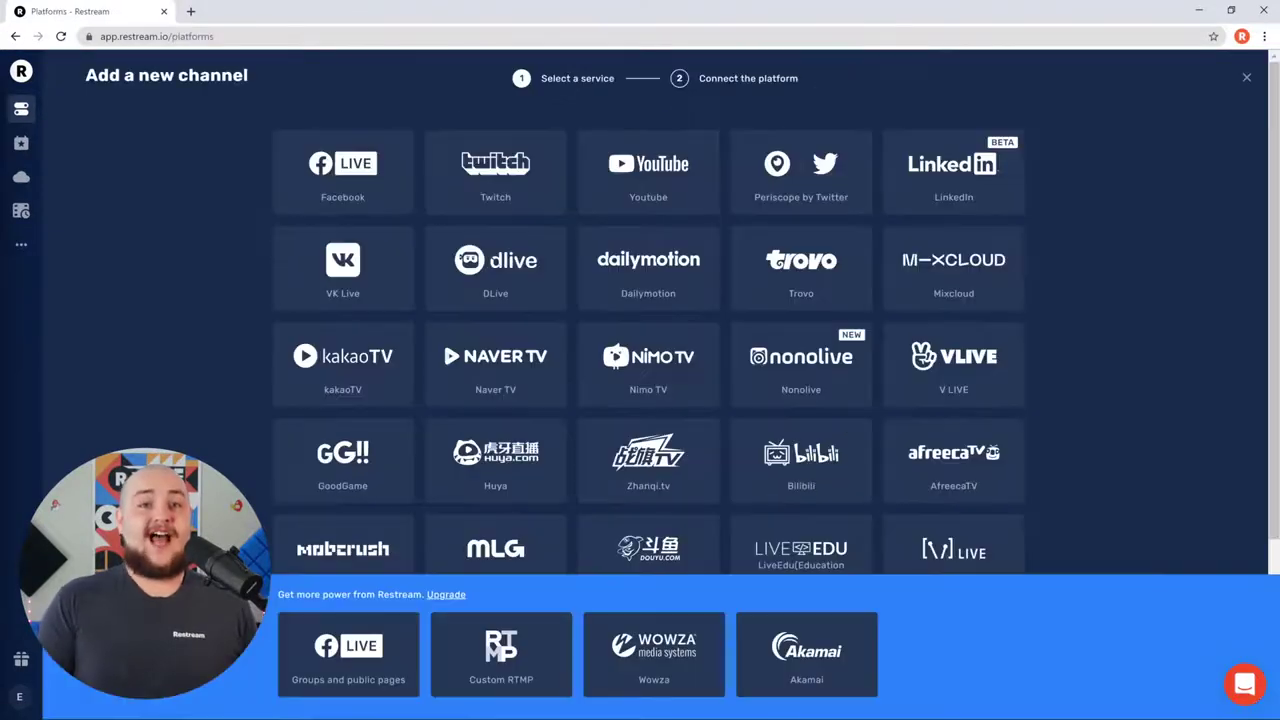
scroll(648, 330, "down", 4)
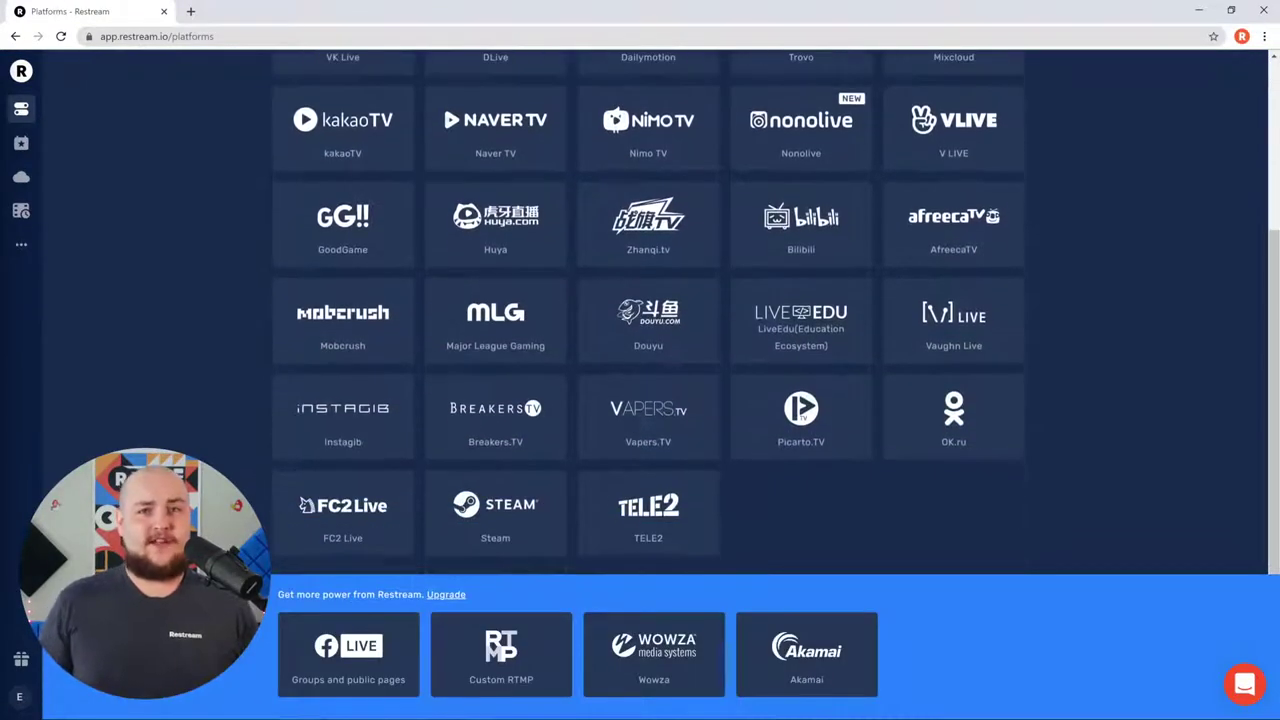
scroll(648, 312, "up", 3)
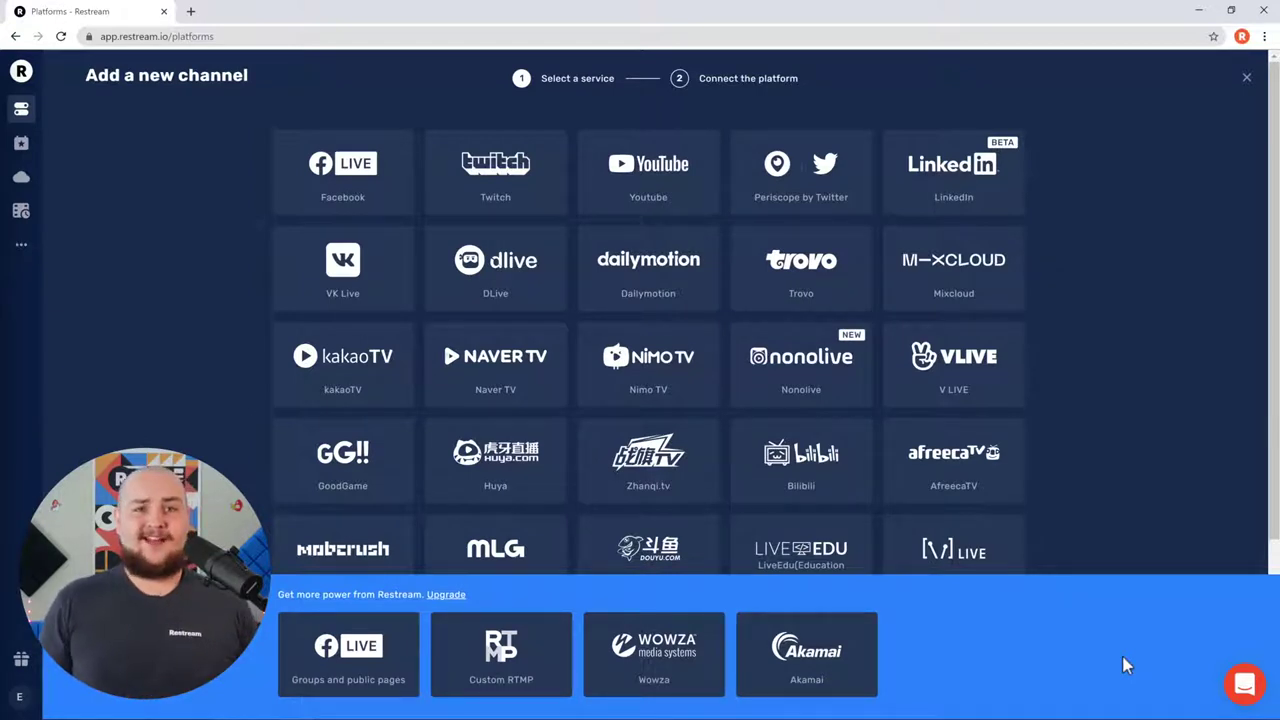
left_click(192, 11)
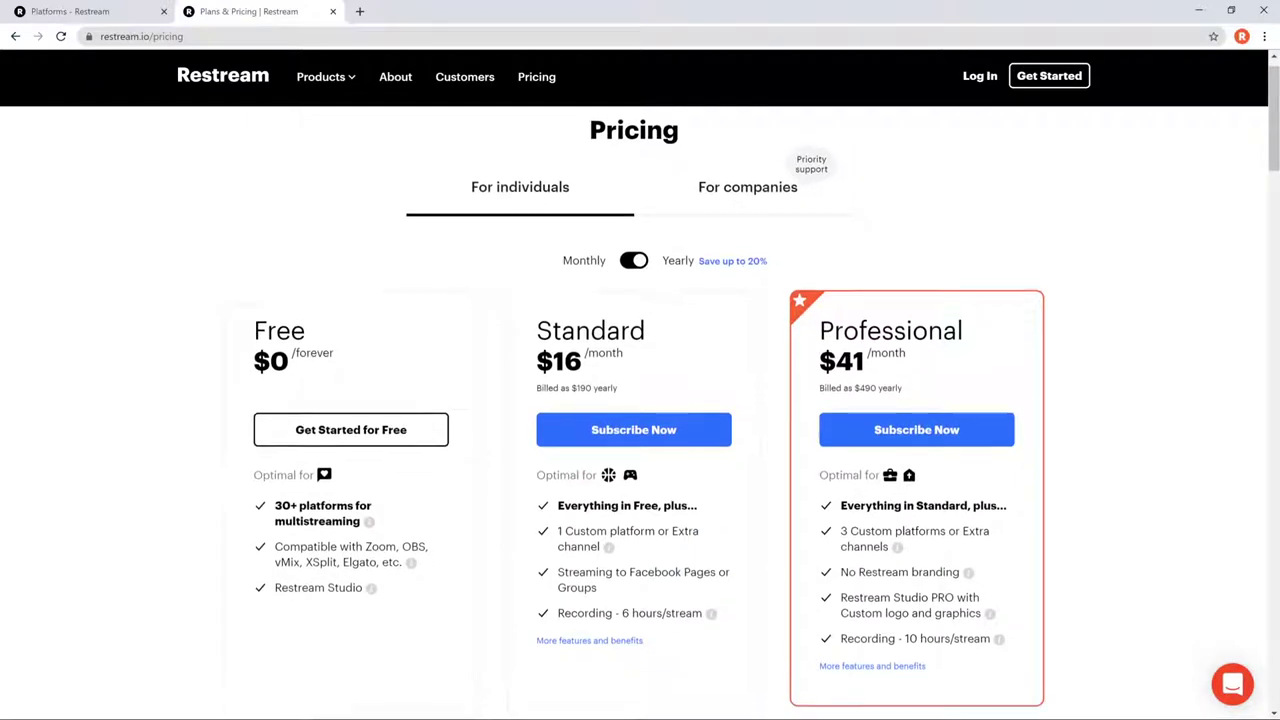
scroll(640, 420, "down", 5)
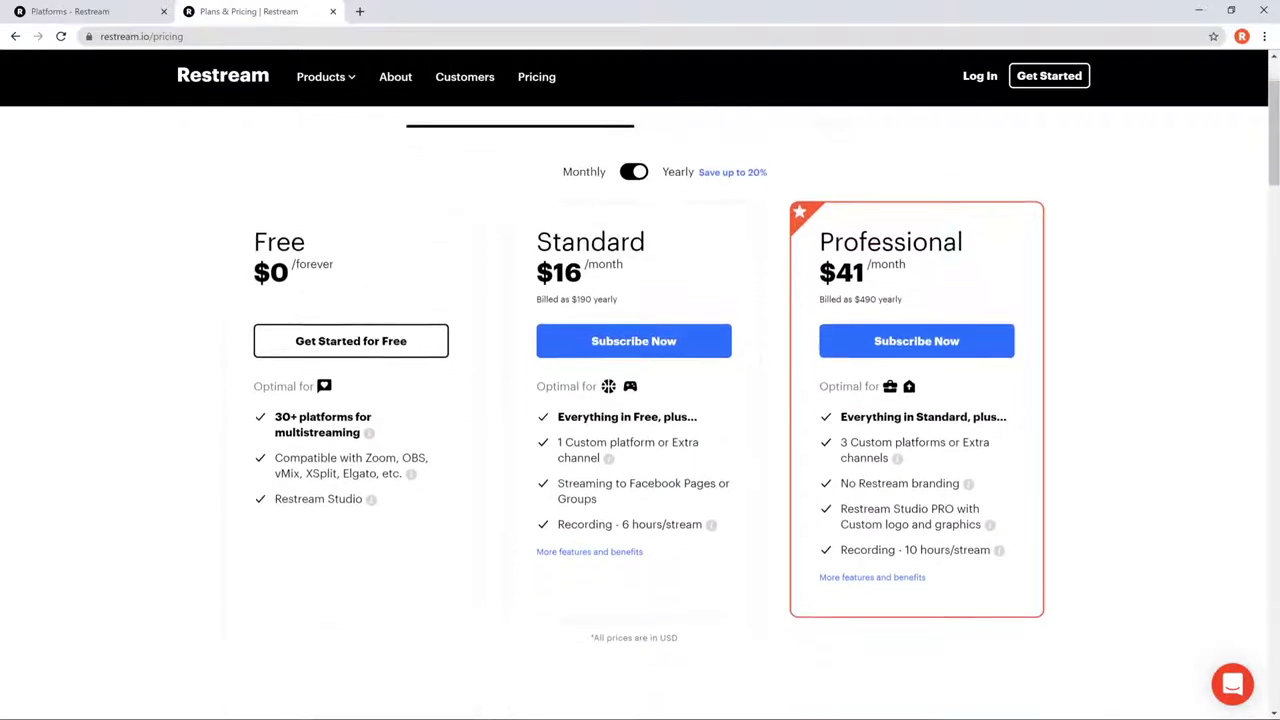
scroll(640, 420, "down", 5)
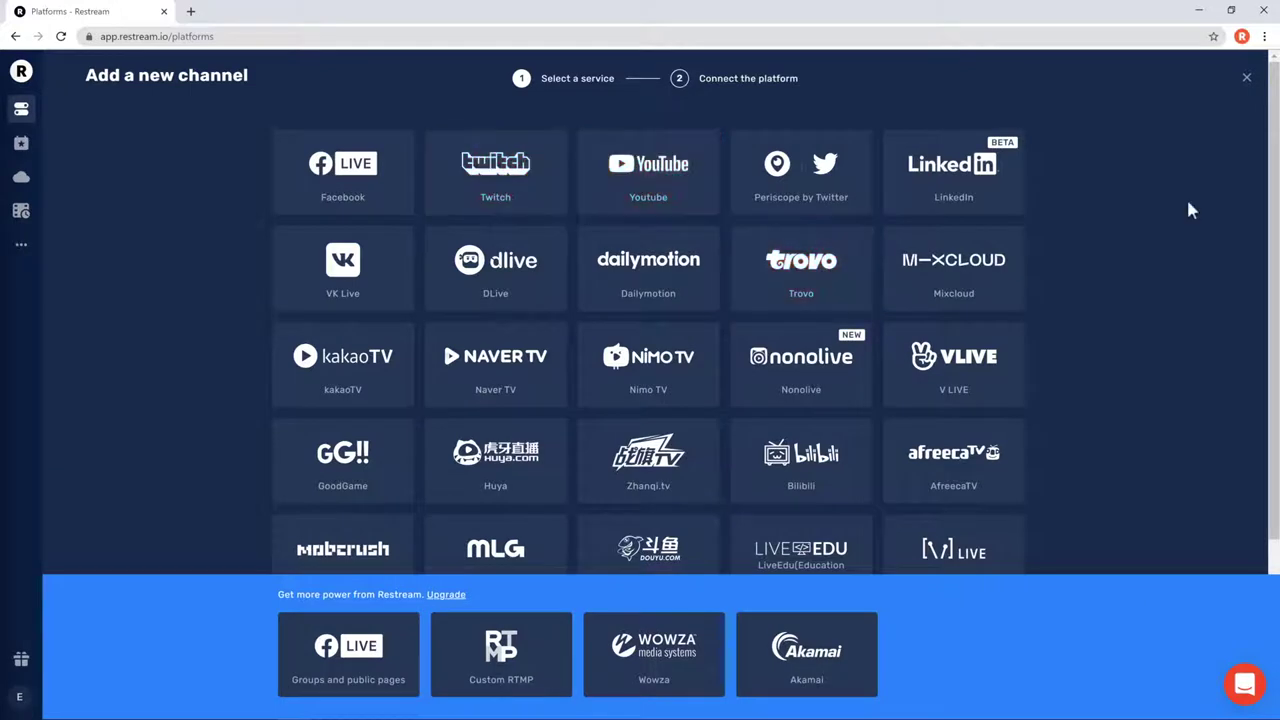
- Link the Facebook account and make Restream's timeline posts Public
left_click(278, 198)
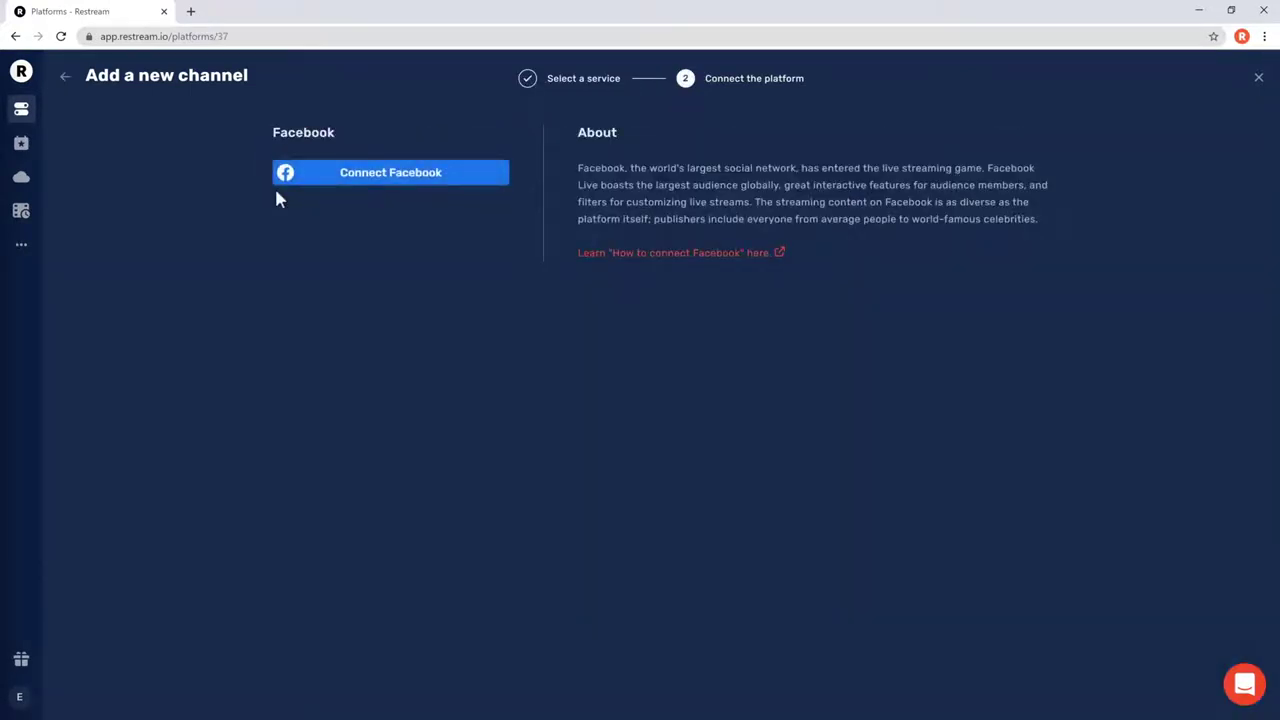
left_click(390, 178)
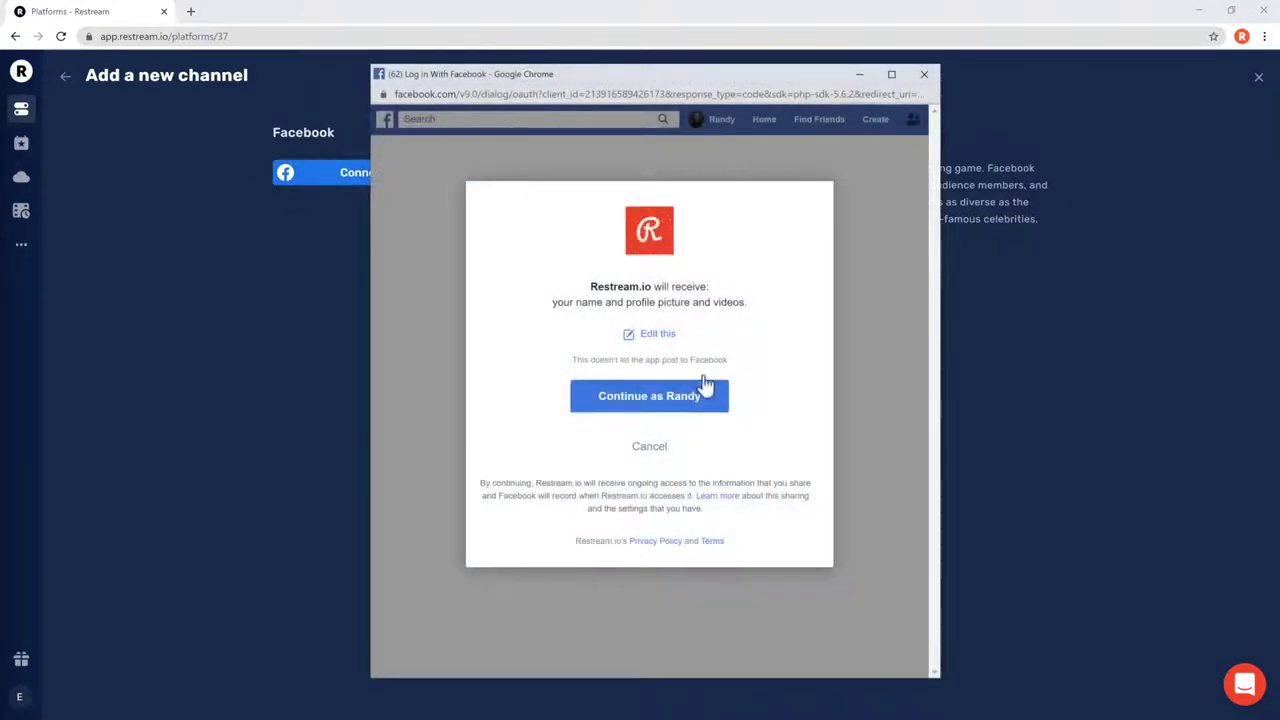
left_click(716, 396)
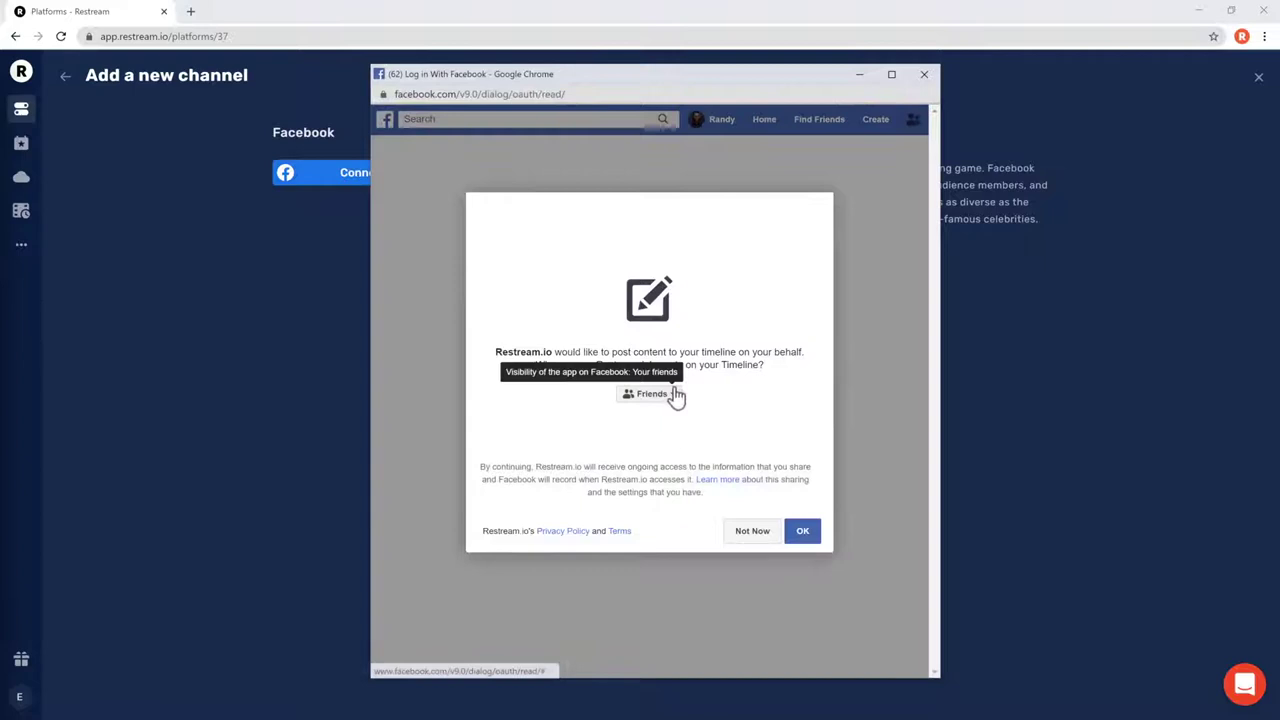
left_click(672, 394)
left_click(677, 413)
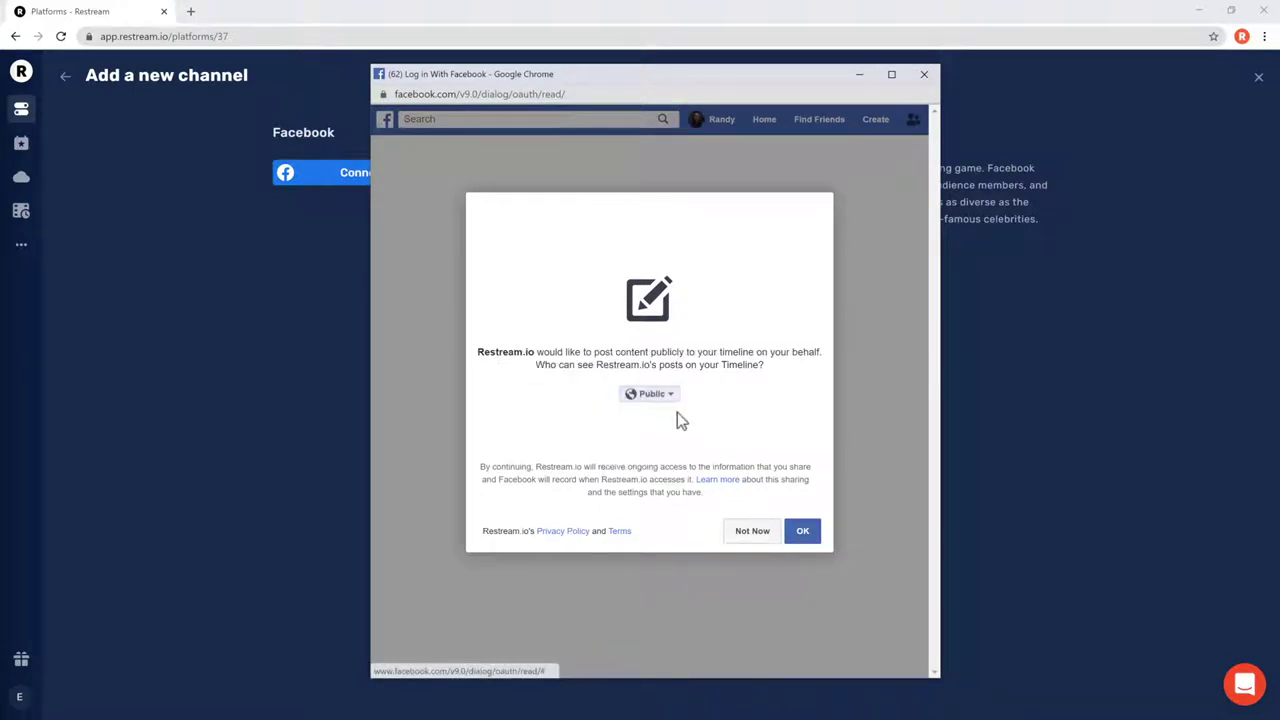
- Grant the timeline and Page permissions, then save the Facebook channel
left_click(802, 531)
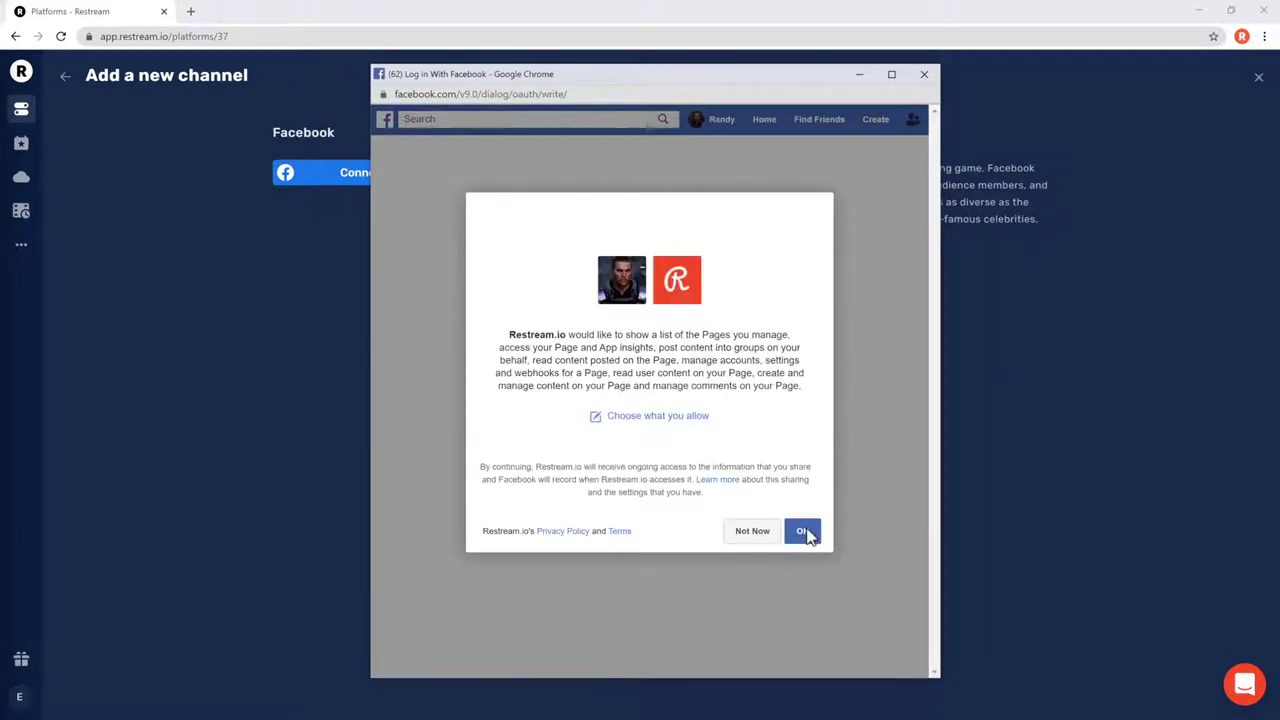
left_click(804, 535)
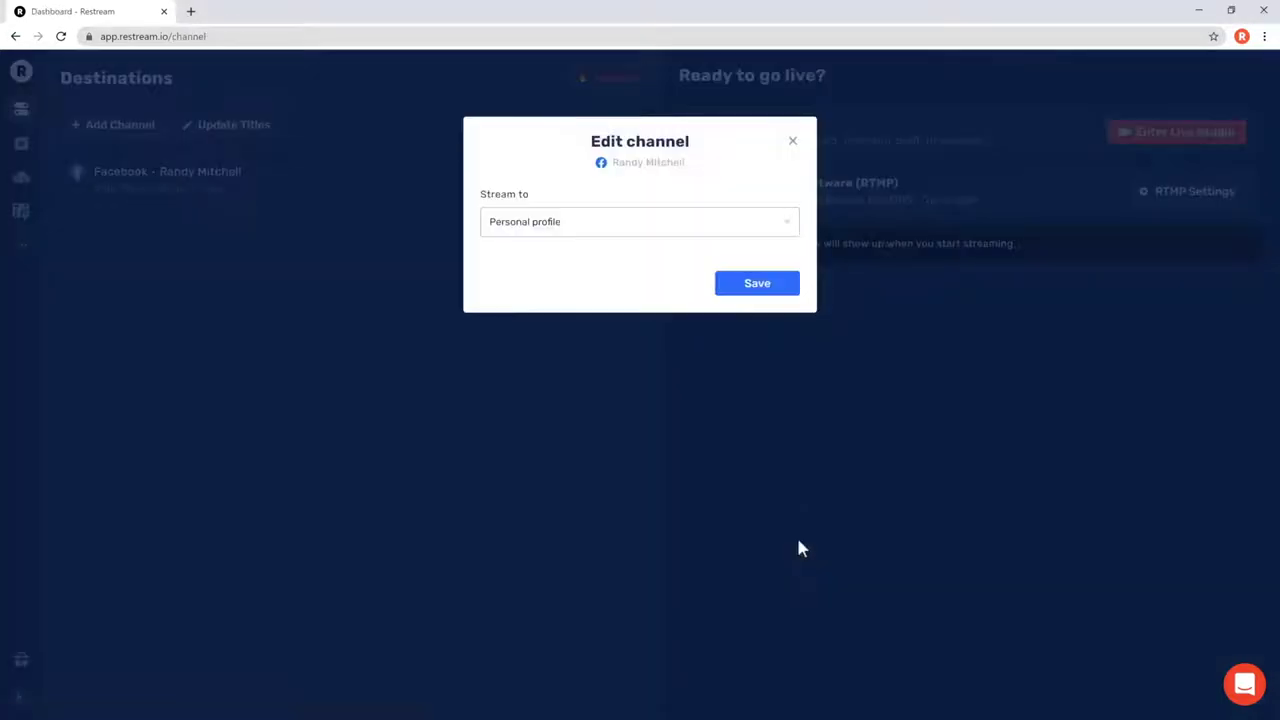
left_click(773, 287)
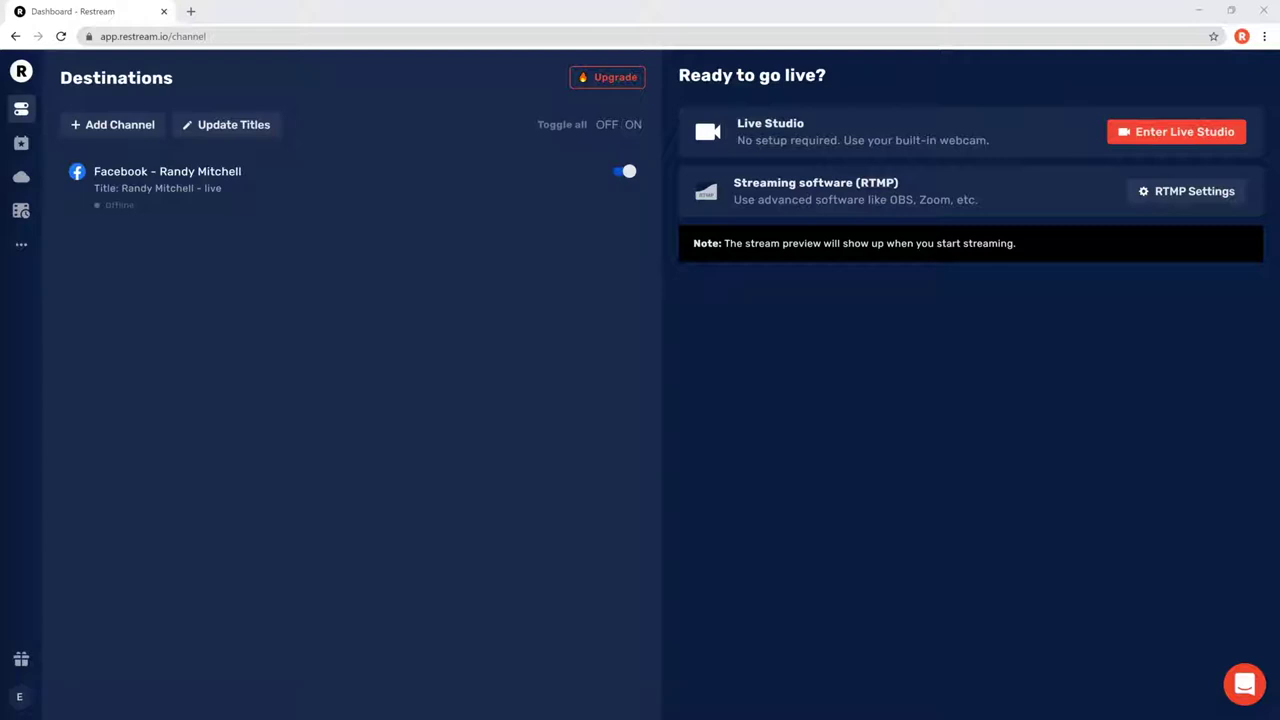
- Add YouTube as a channel, allow Google access, and save its channel settings
left_click(66, 130)
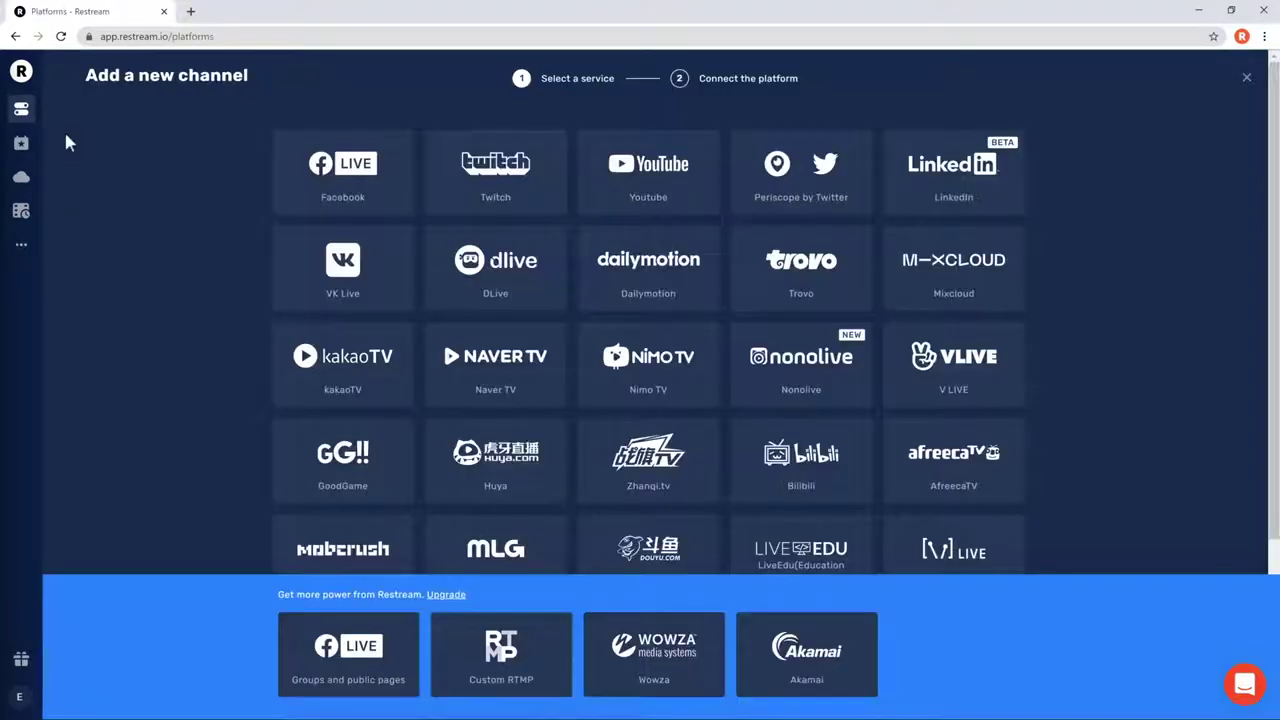
left_click(712, 160)
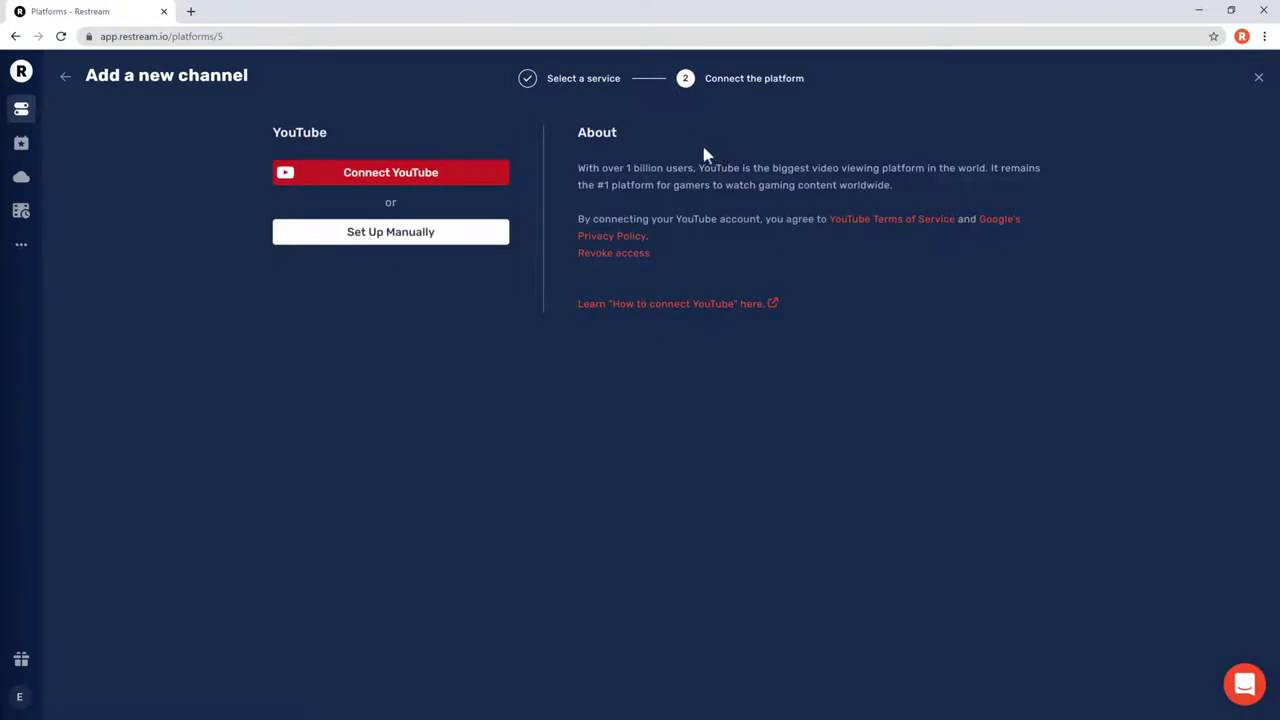
left_click(505, 177)
scroll(930, 520, "down", 1)
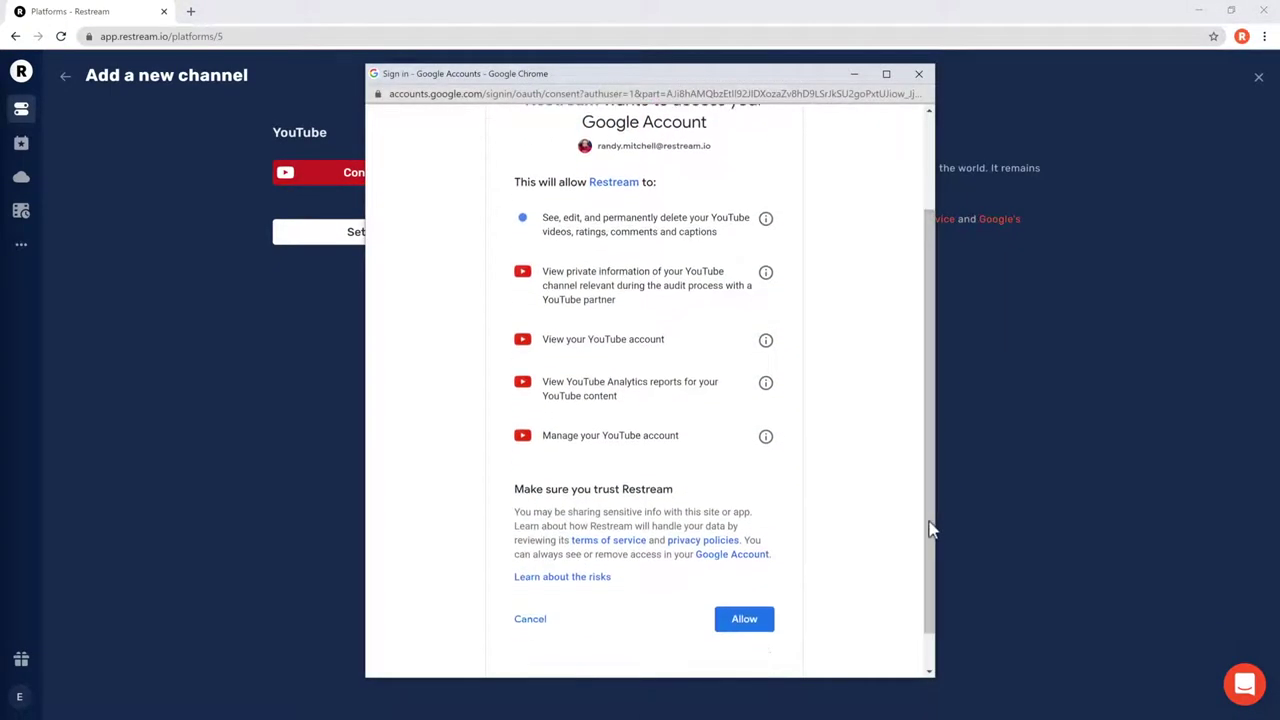
left_click(760, 622)
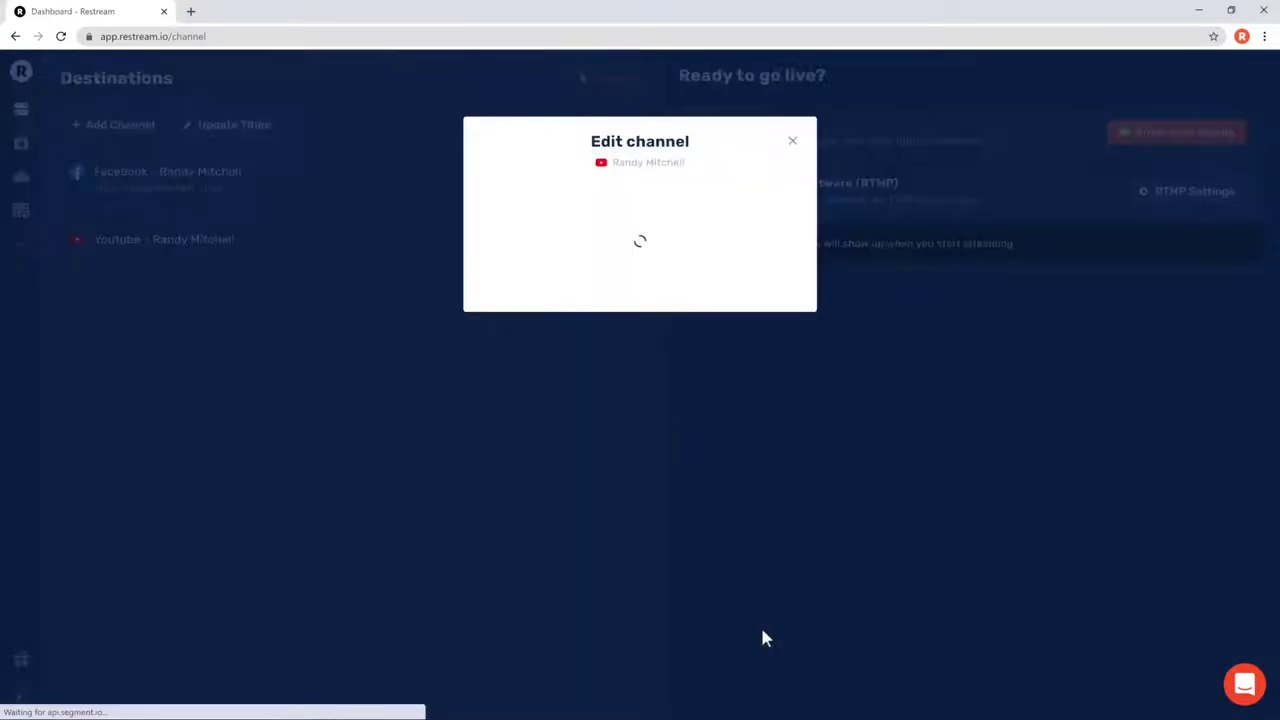
left_click(771, 490)
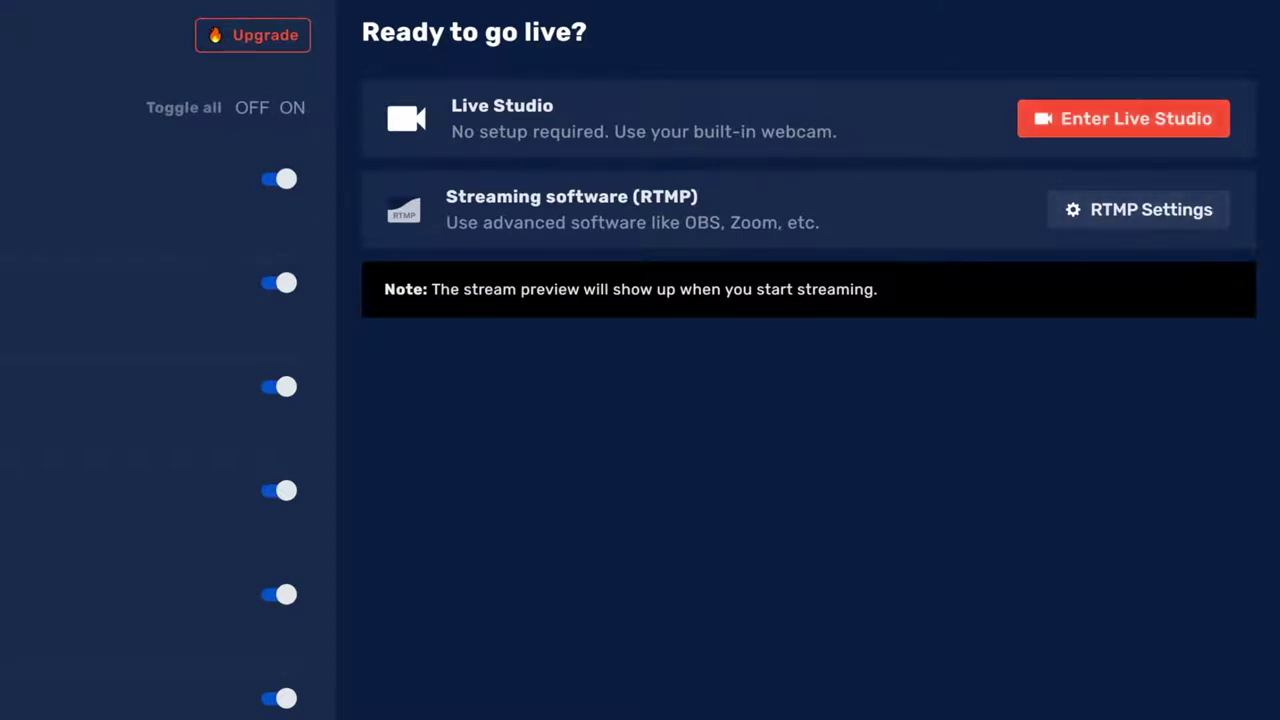
- Check the RTMP server URL and stream key in RTMP Settings, then close them
left_click(1226, 216)
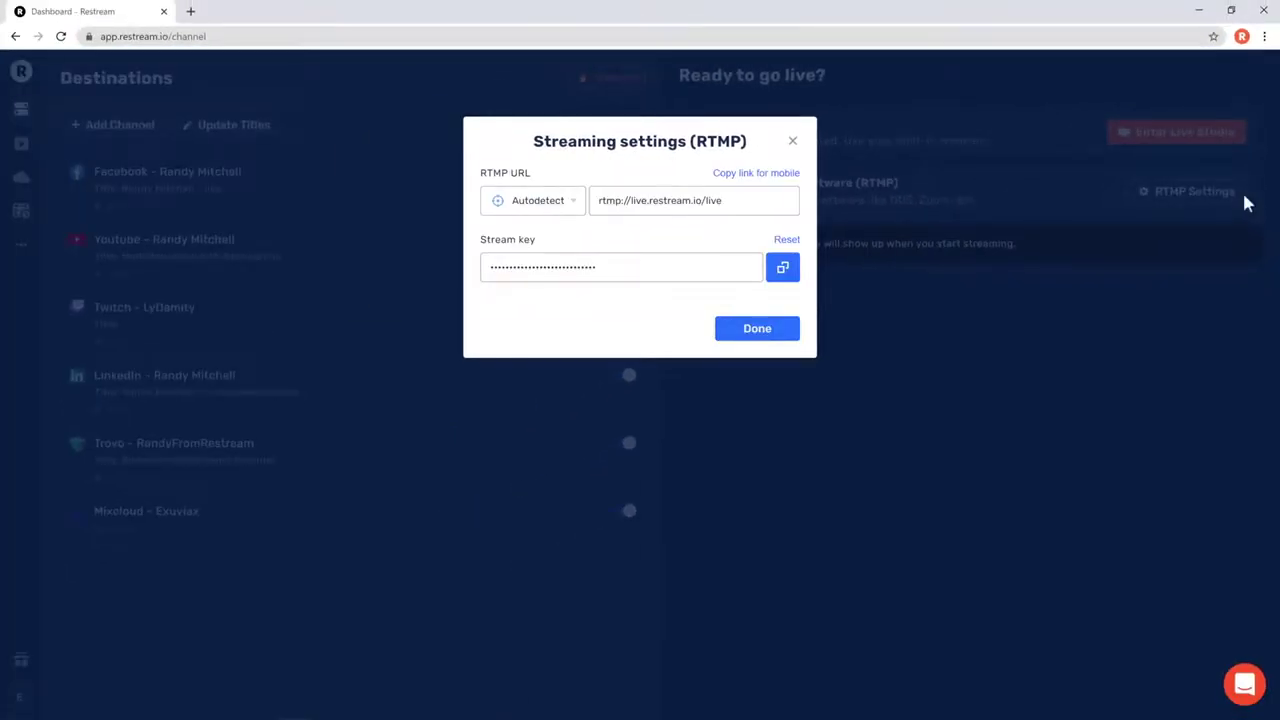
left_click(788, 337)
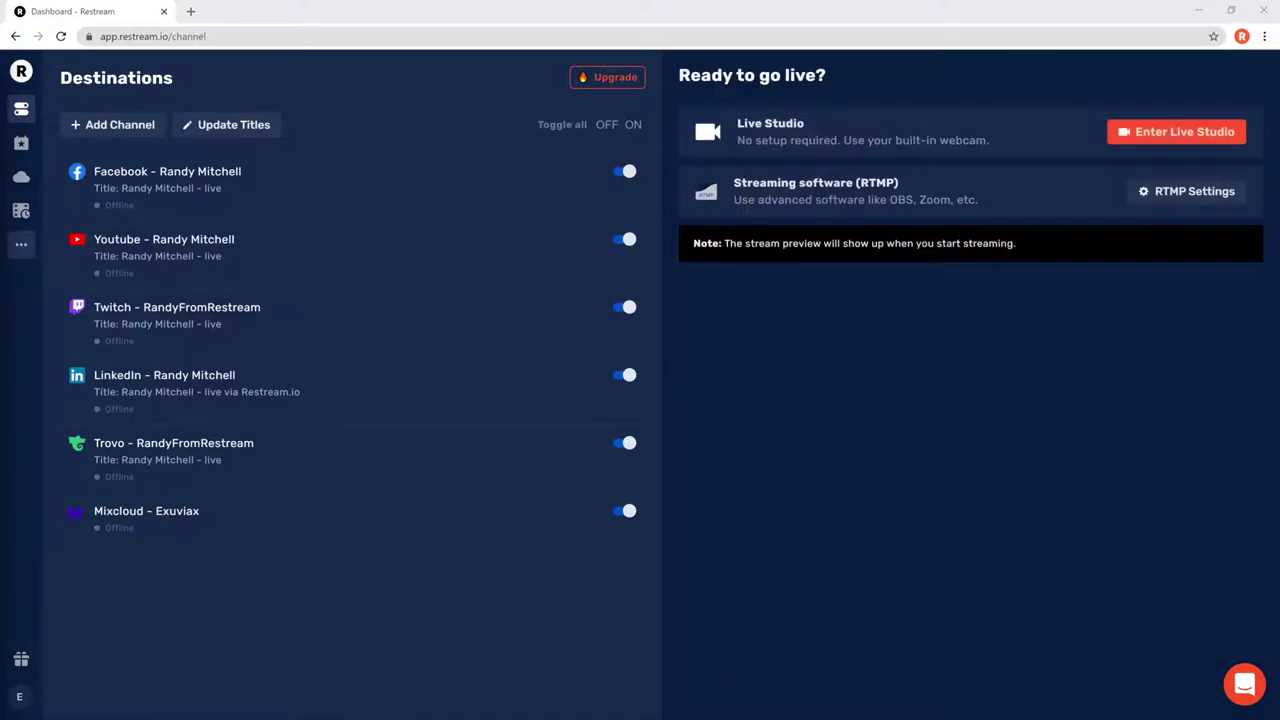
- Expand the left sidebar menu once the external stream has stopped
mouse_move(21, 244)
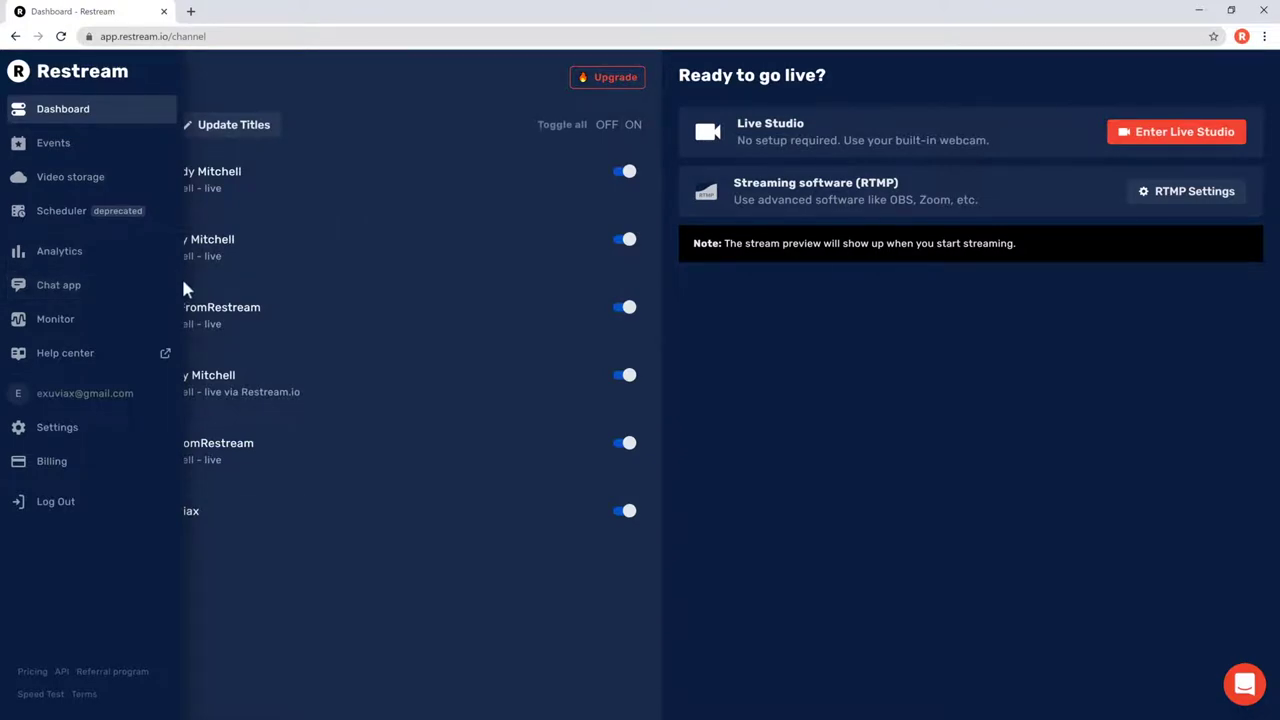
- Apply the previously used title to all destinations and switch off Mixcloud
left_click(280, 135)
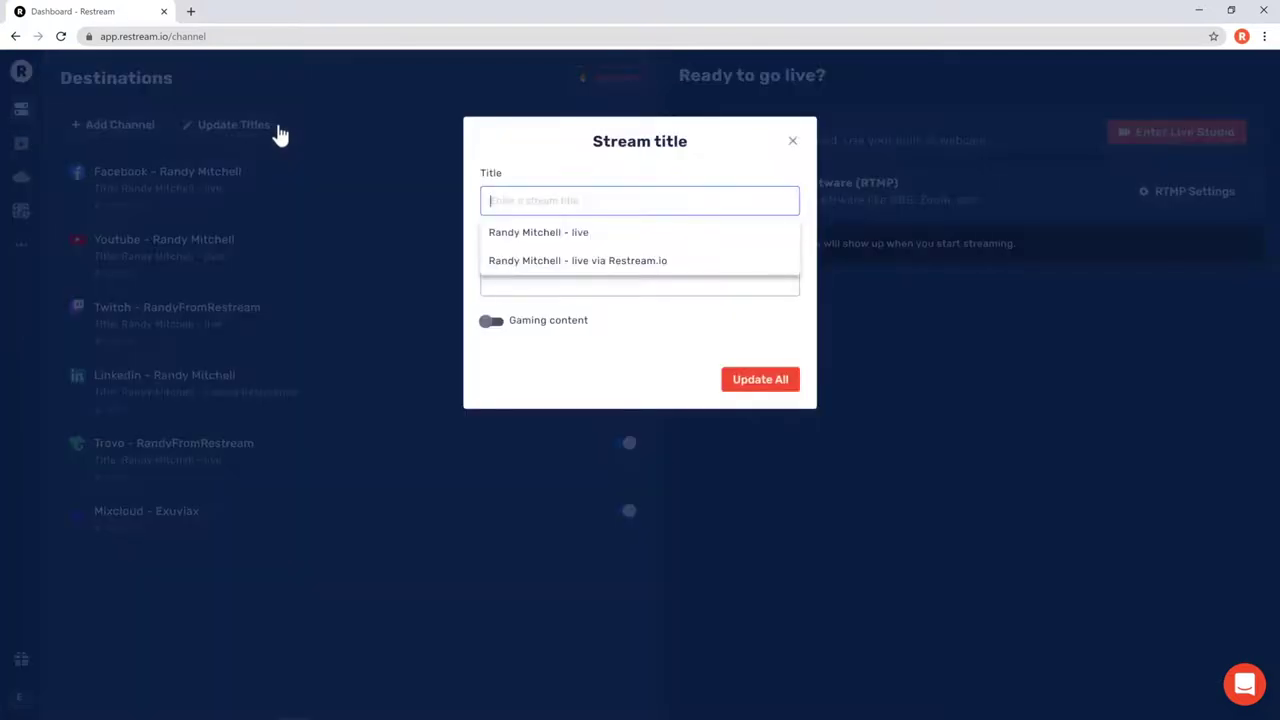
left_click(488, 234)
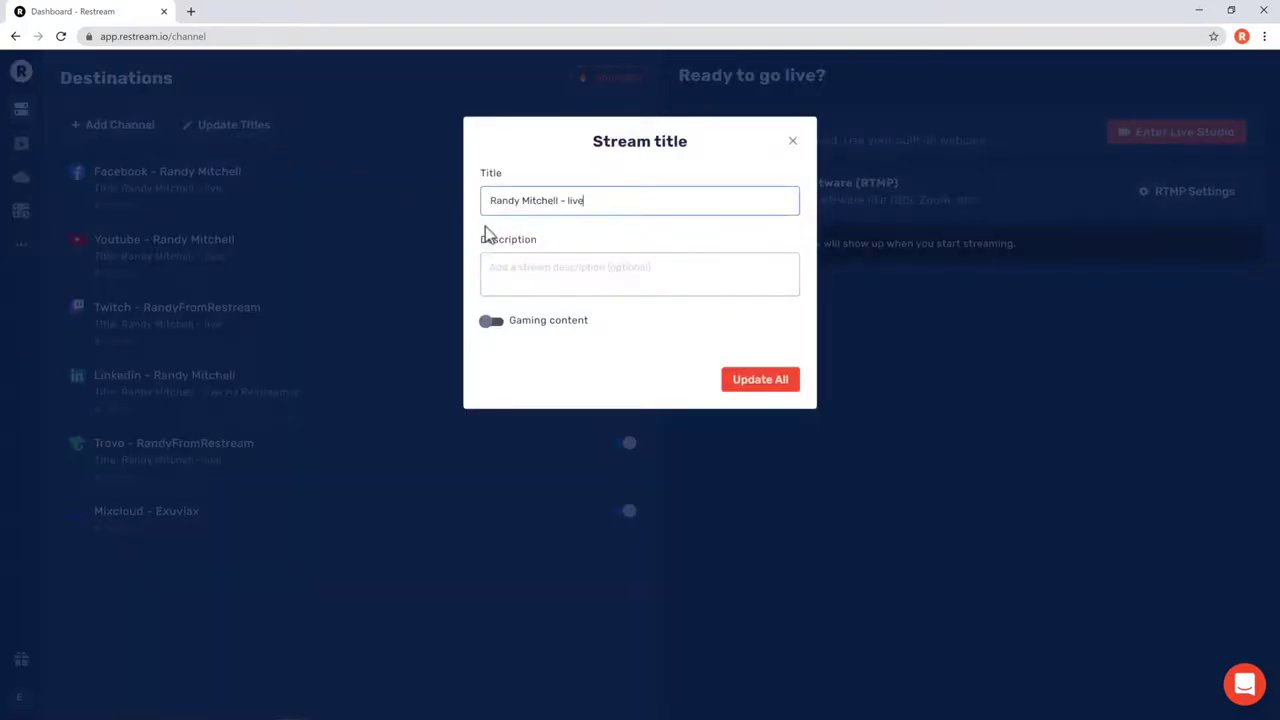
left_click(728, 388)
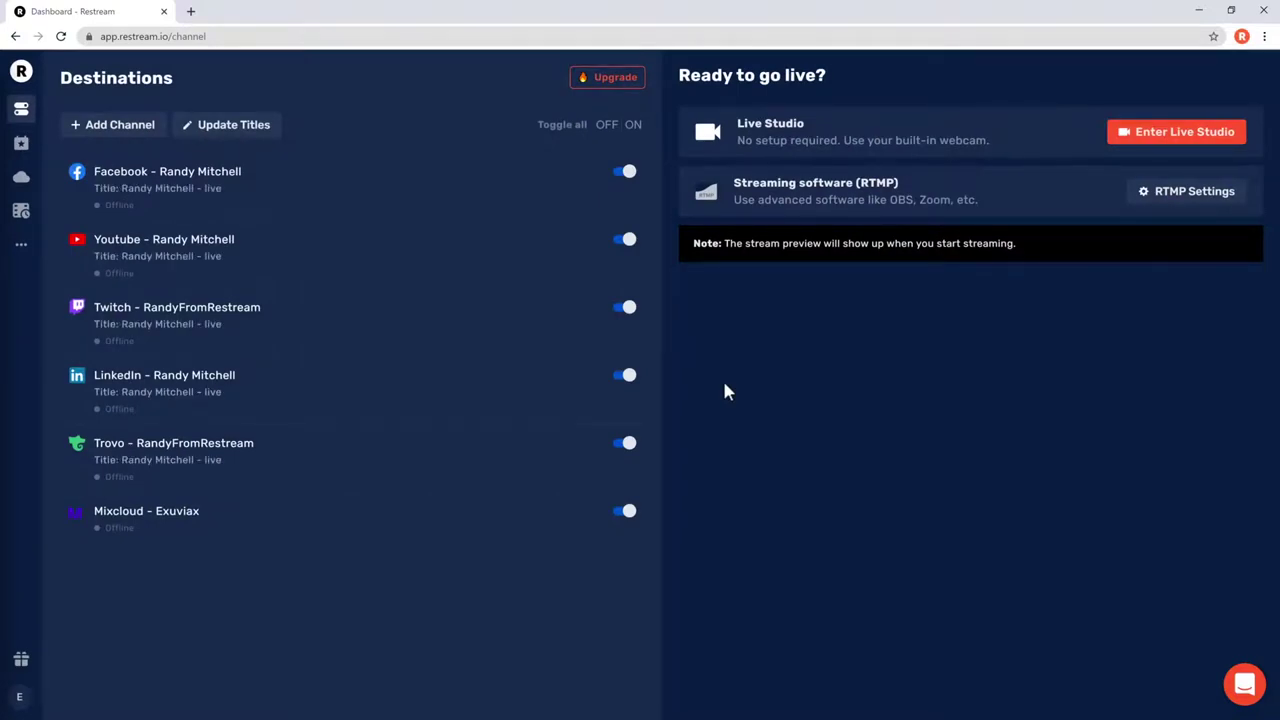
left_click(627, 512)
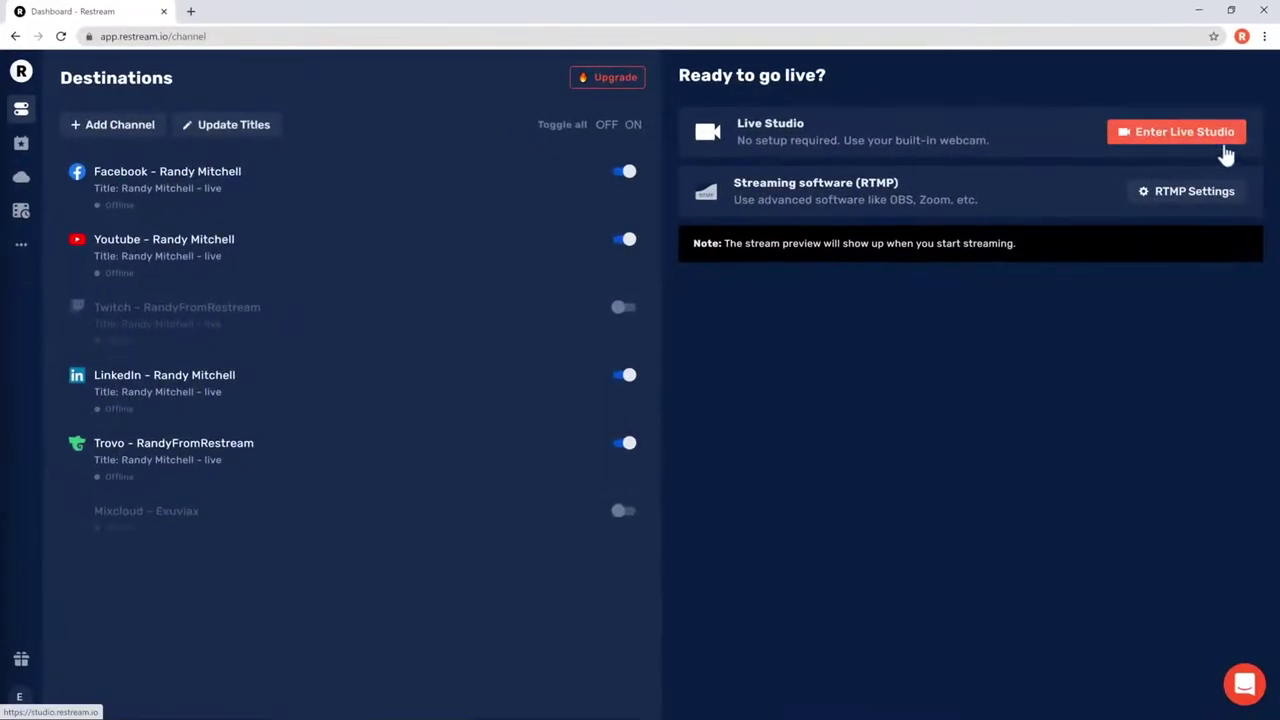
- Go live from Live Studio, review destinations under SETUP, then return to CHAT
left_click(1248, 148)
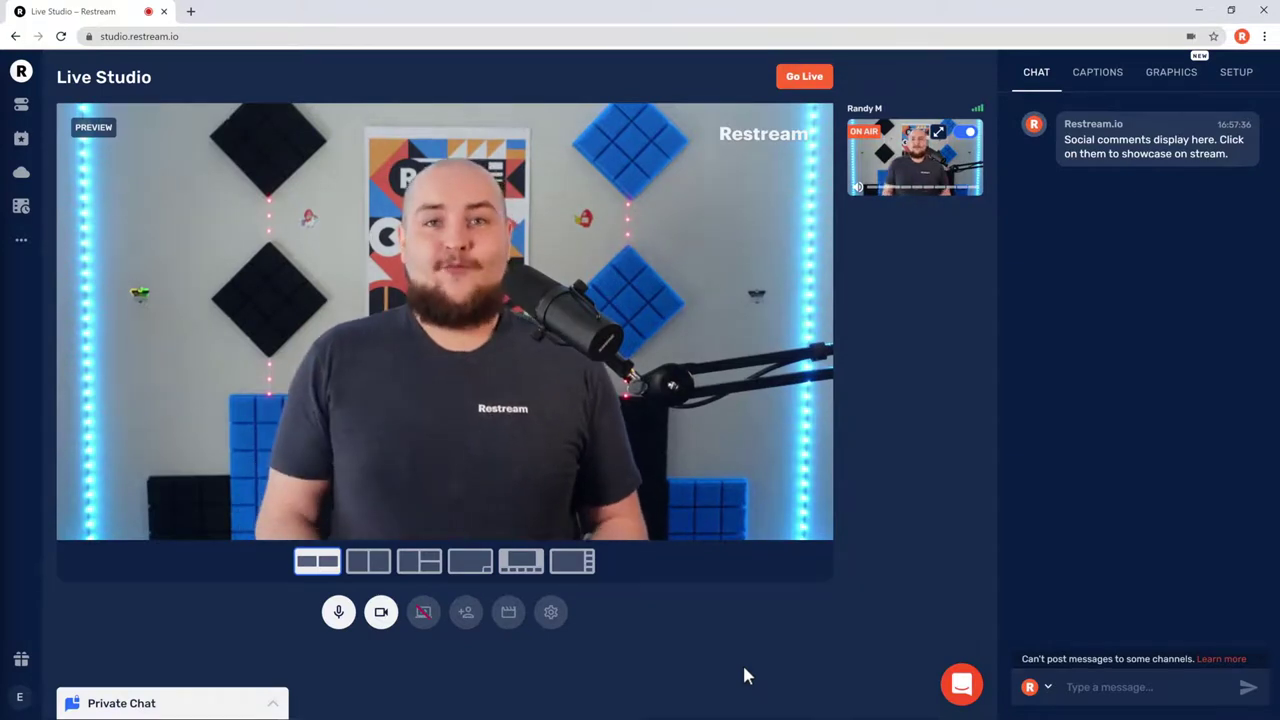
left_click(829, 80)
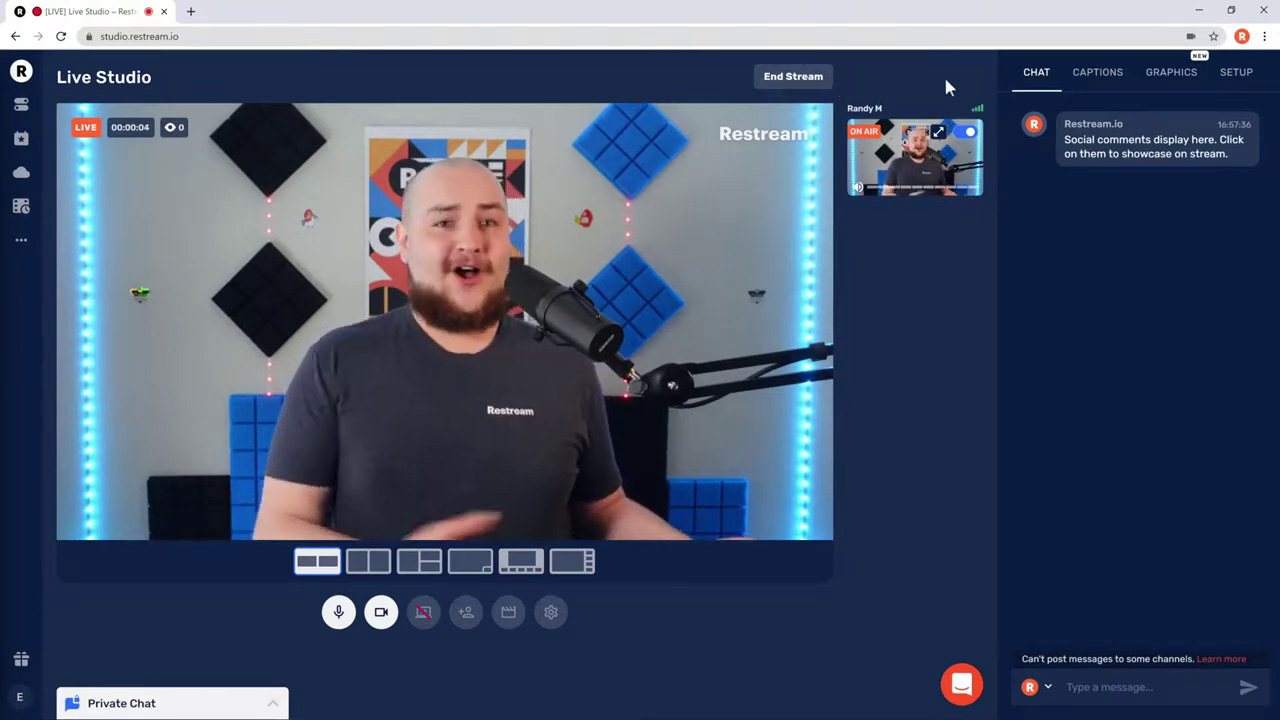
left_click(1248, 84)
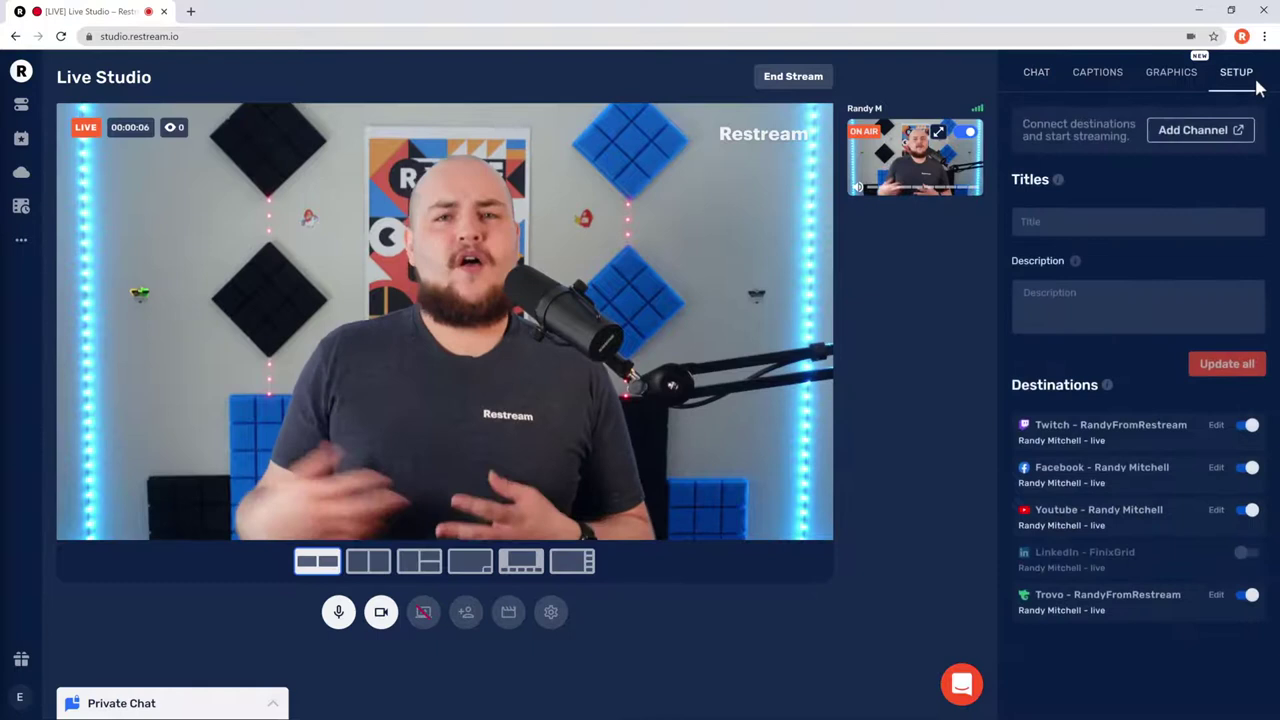
left_click(1020, 80)
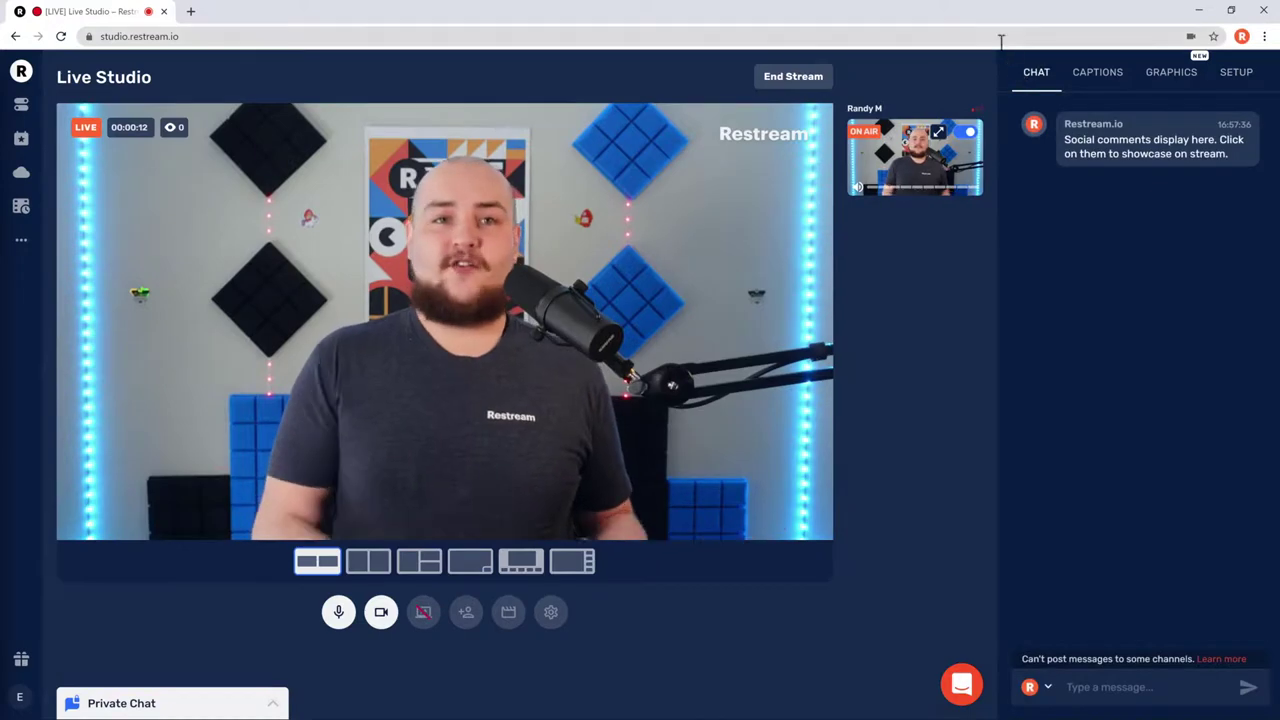
- Load chat.restream.io in the browser tab
left_click(1000, 40)
type("cha")
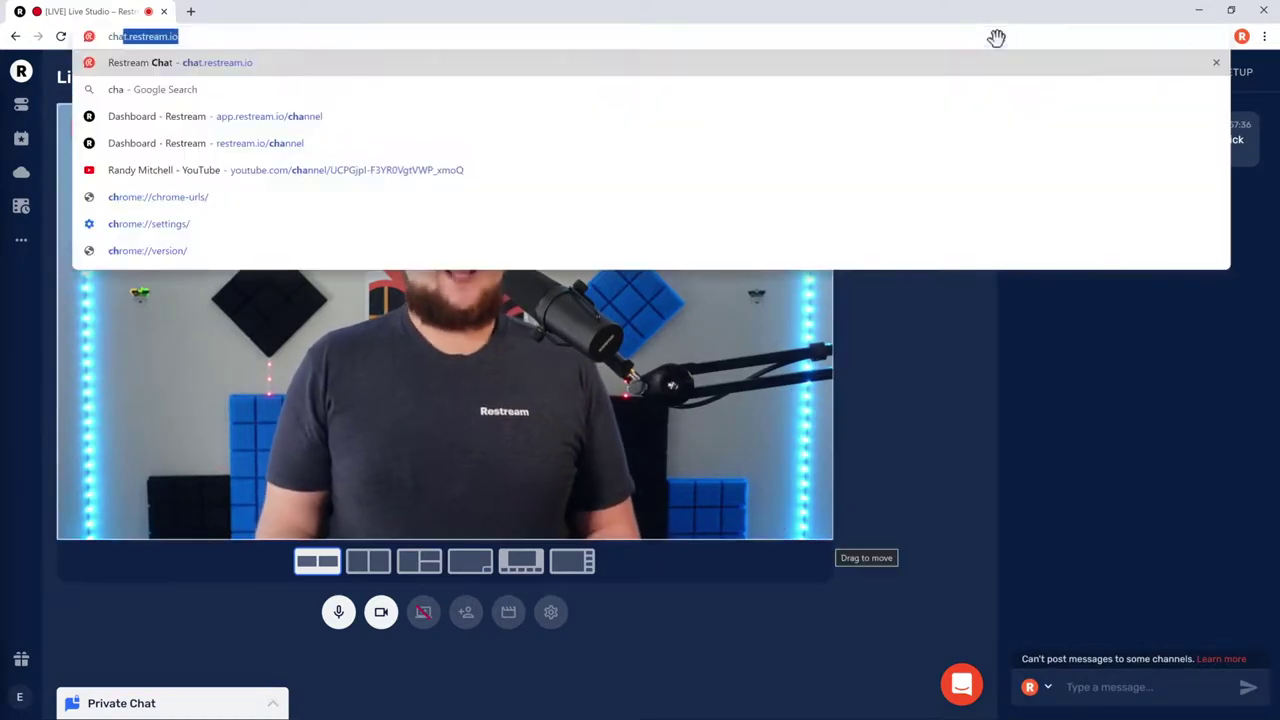
type("t.restream.")
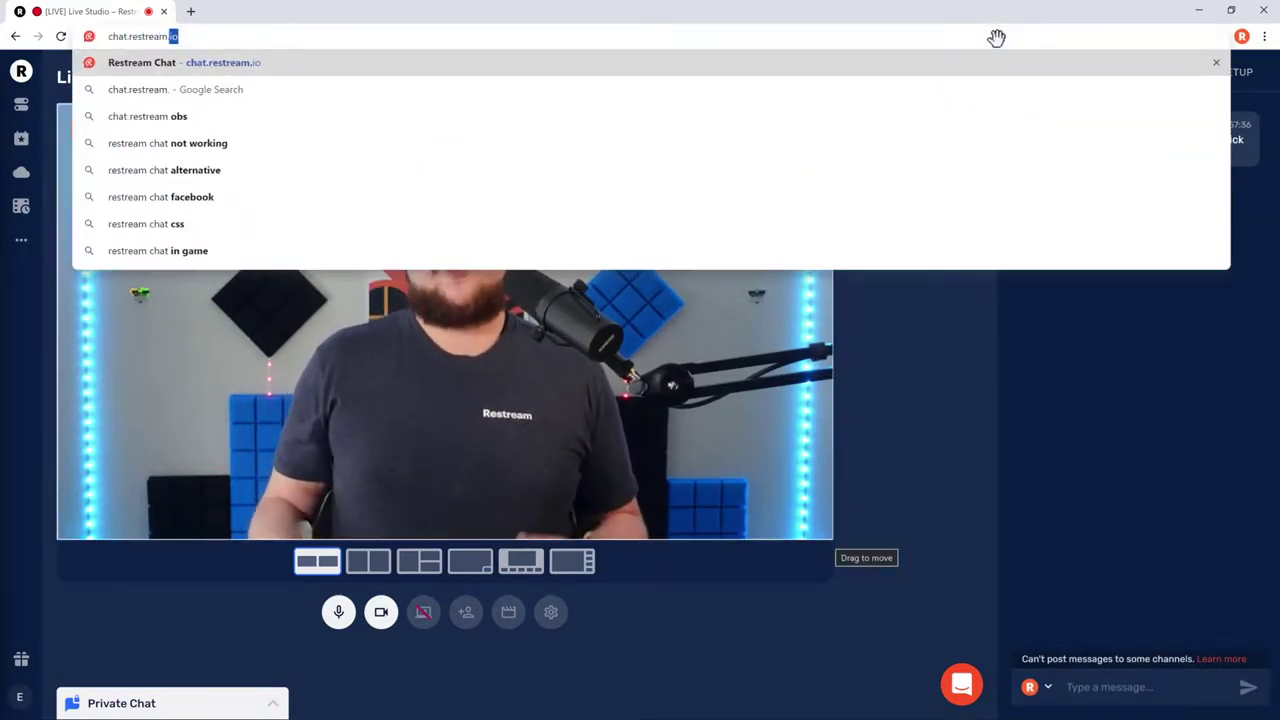
key("Return")
- Post 'Hello everyone!' in the chat message box
left_click(867, 668)
type("Hello everyone!")
key("Return")
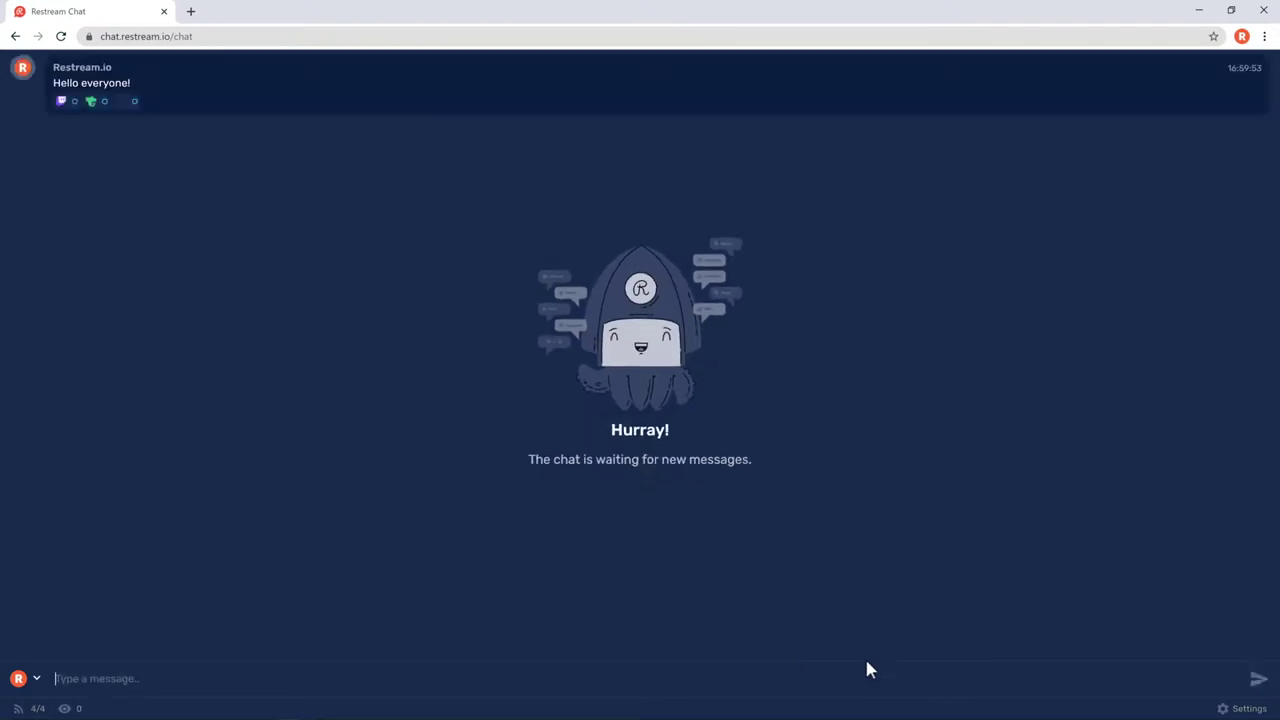